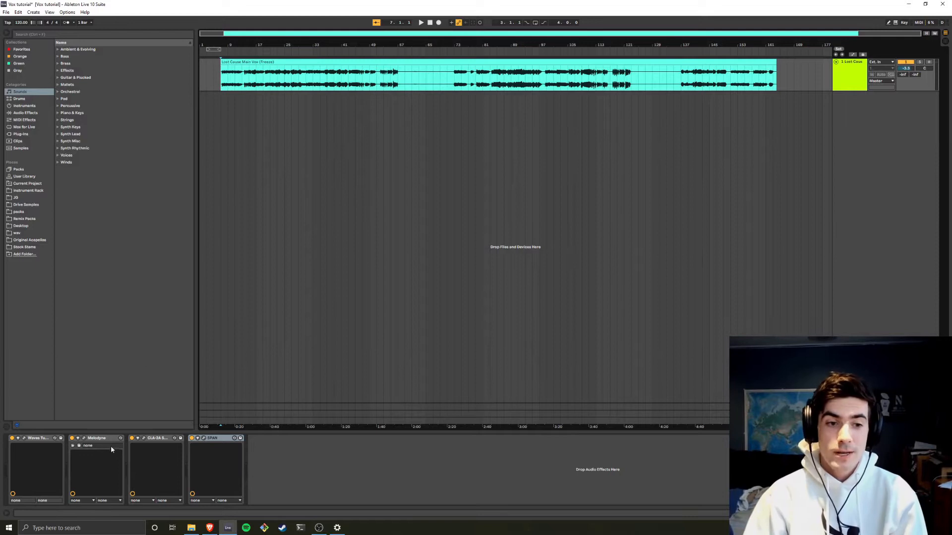
View the vocal's opening notes in Melodyne, close the plugin window and play back the vocal track.
click(84, 438)
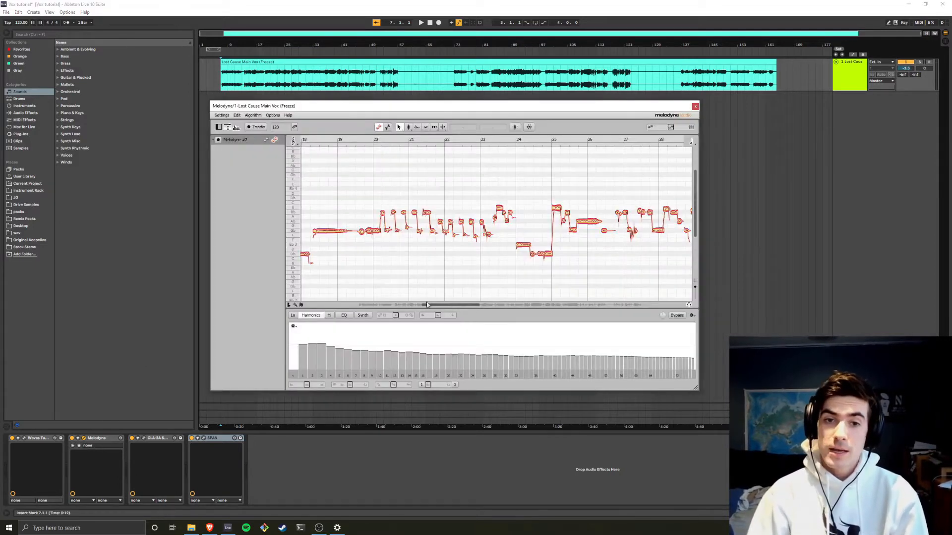
drag(458, 306, 396, 305)
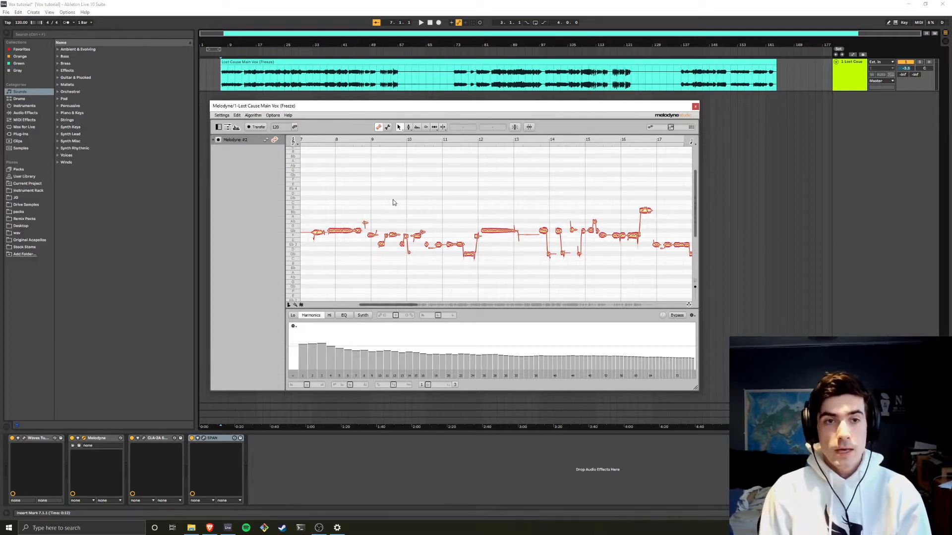
click(696, 107)
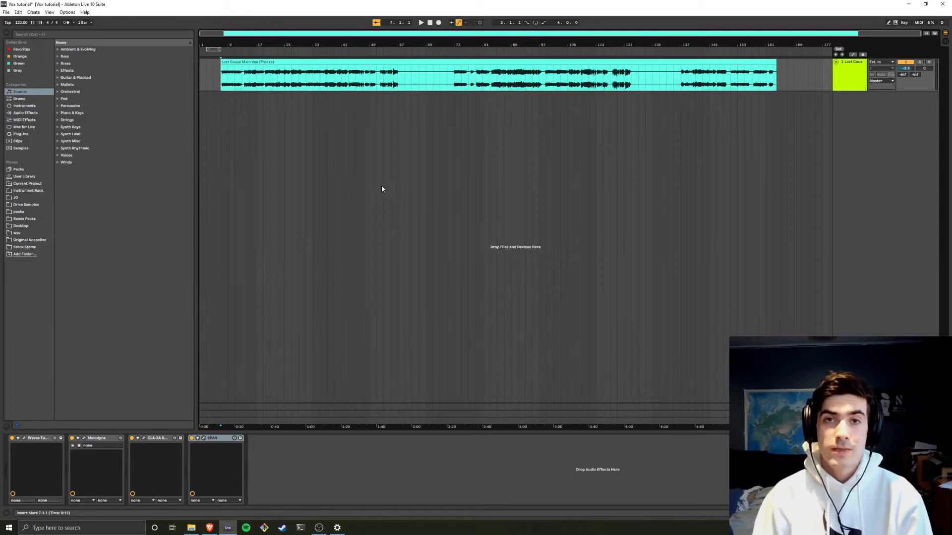
mouse_move(223, 86)
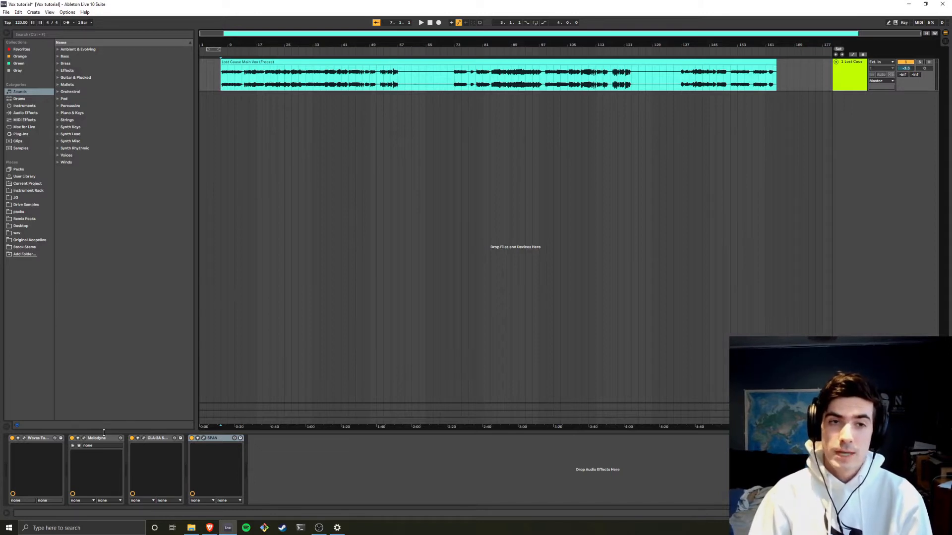
key(space)
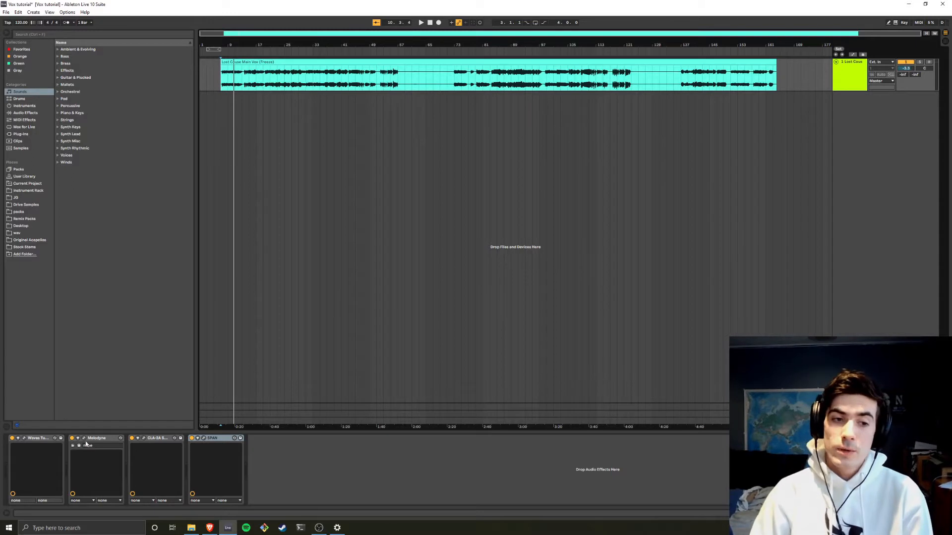
Reopen Melodyne at the start of the vocal and play from bar 7, watching the harmonics in the Sound Editor.
click(83, 439)
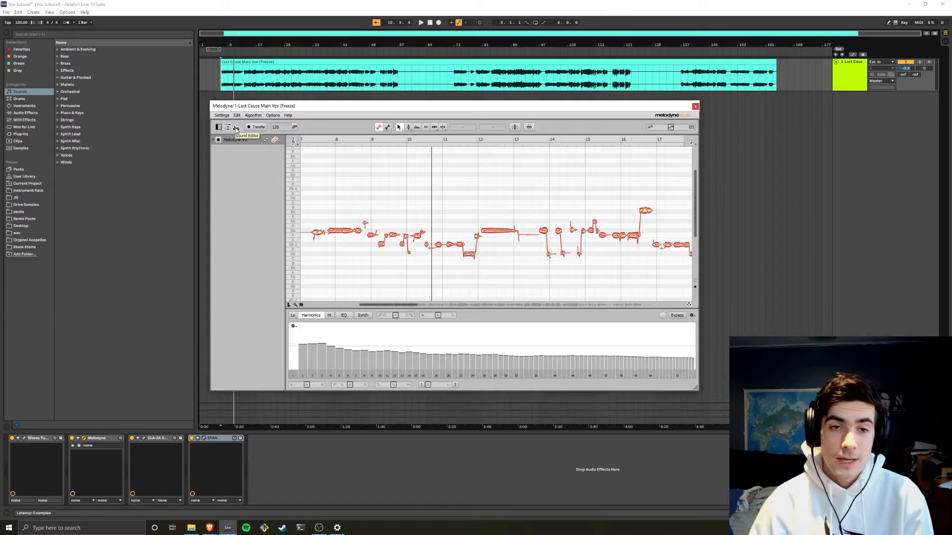
drag(404, 304, 397, 305)
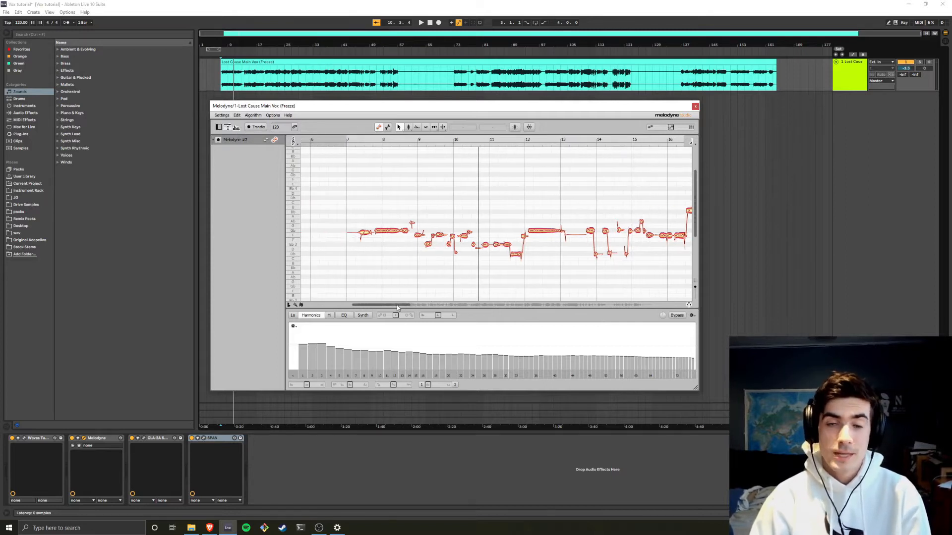
double_click(355, 259)
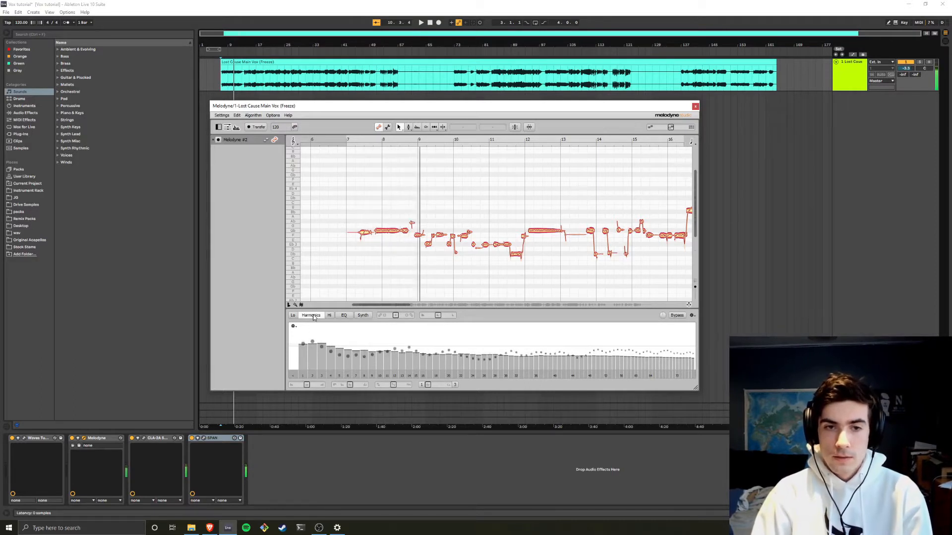
key(space)
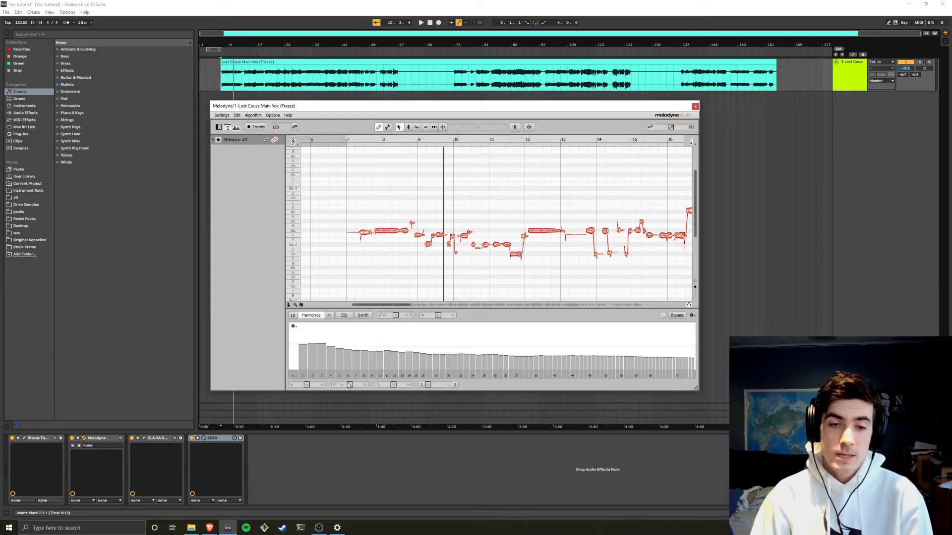
key(space)
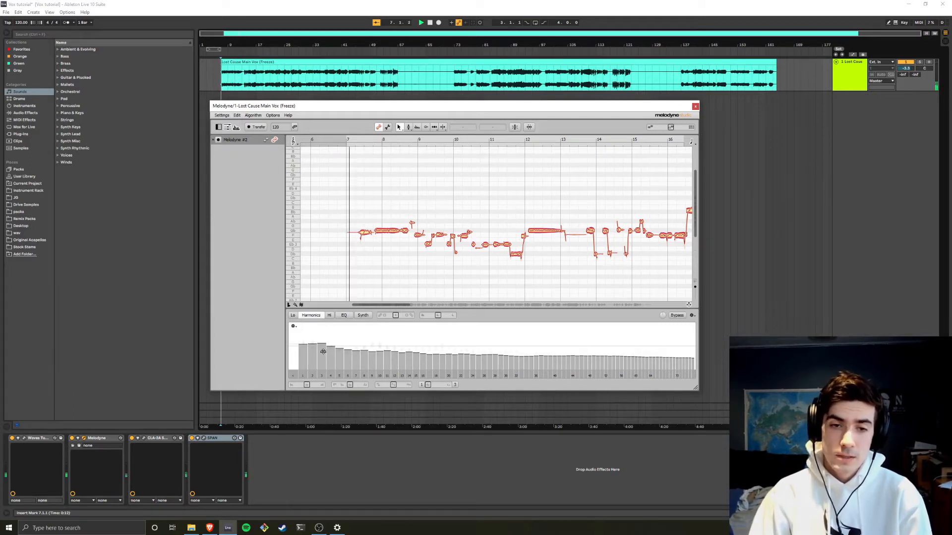
Shape the vocal's harmonics in the Sound Editor with Contour at -100 % and a slightly raised Brilliance, auditioning the vocal.
mouse_move(322, 344)
mouse_down()
mouse_move(321, 329)
mouse_move(322, 345)
mouse_move(311, 325)
mouse_move(312, 344)
mouse_move(304, 322)
mouse_move(303, 358)
mouse_move(311, 327)
mouse_move(313, 346)
mouse_up()
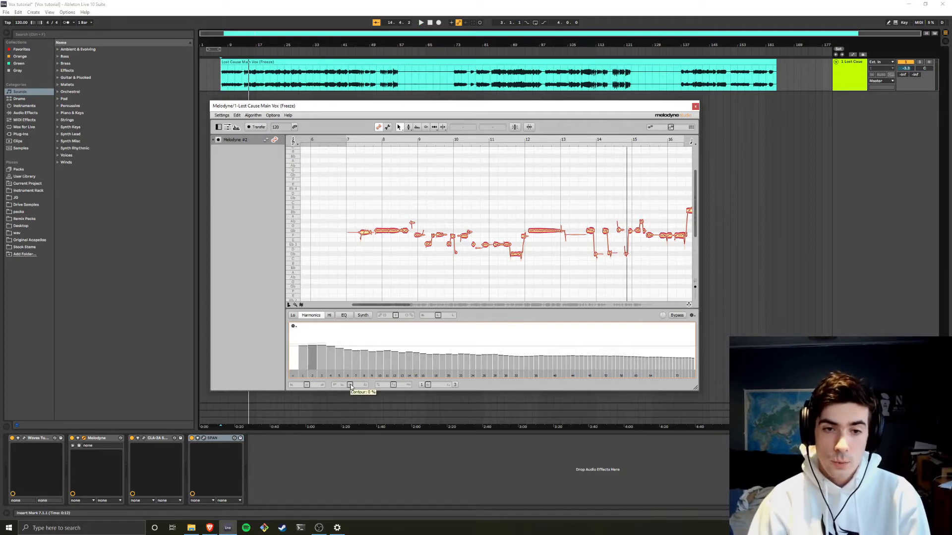
drag(351, 387, 342, 387)
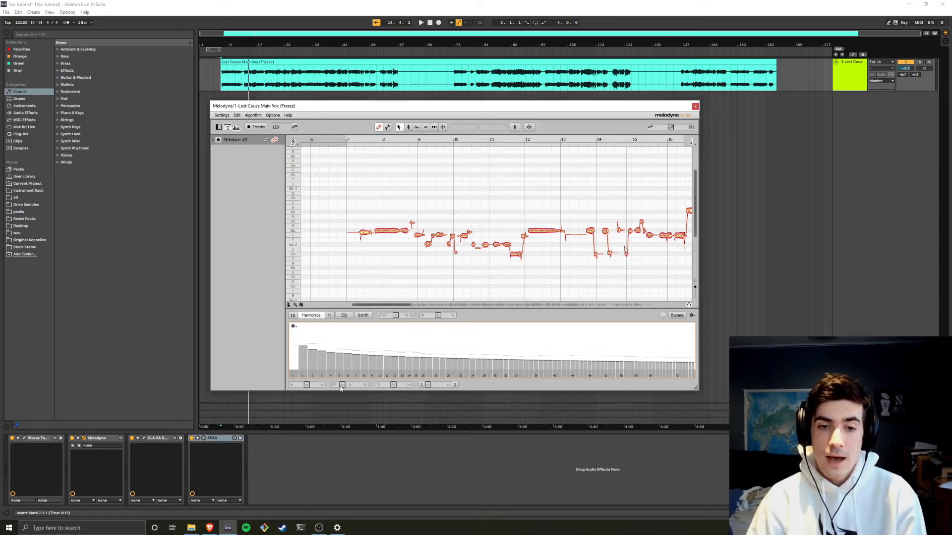
key(space)
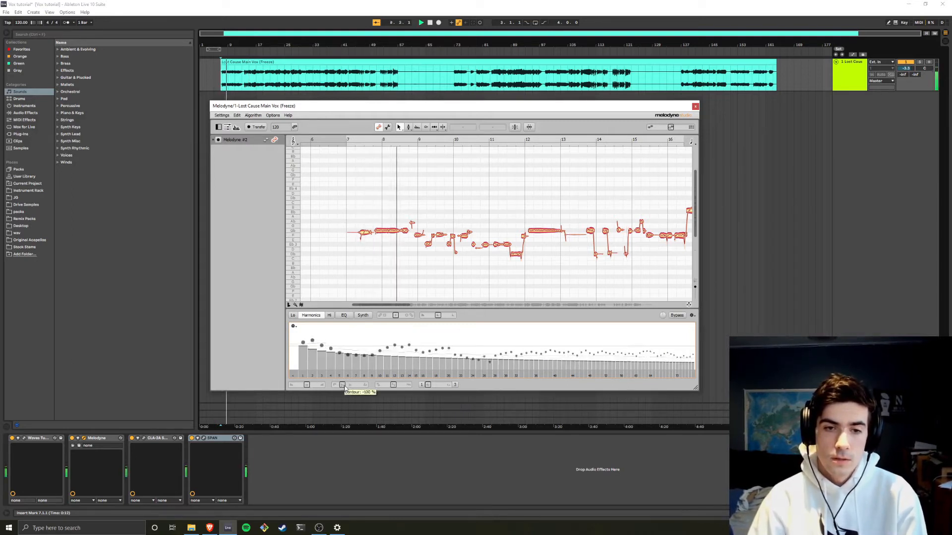
key(space)
key(space)
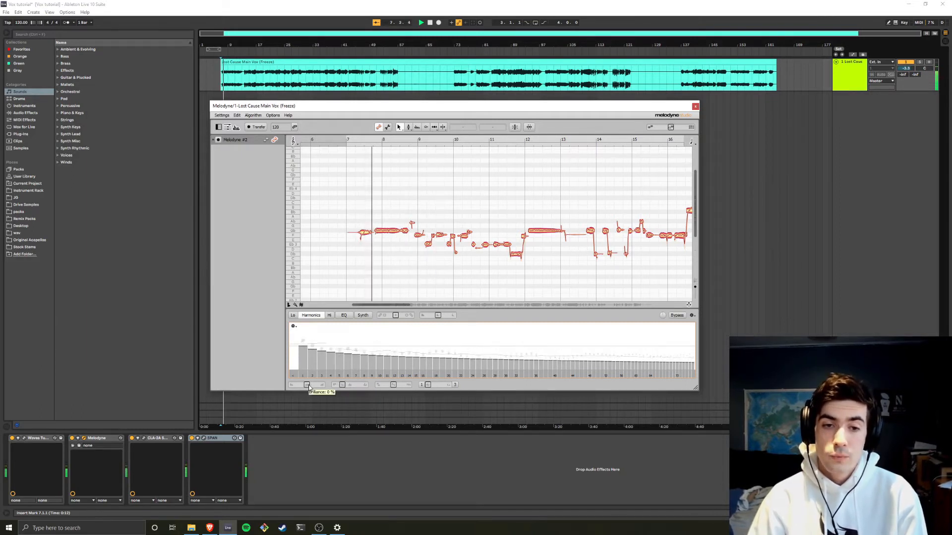
drag(309, 387, 313, 390)
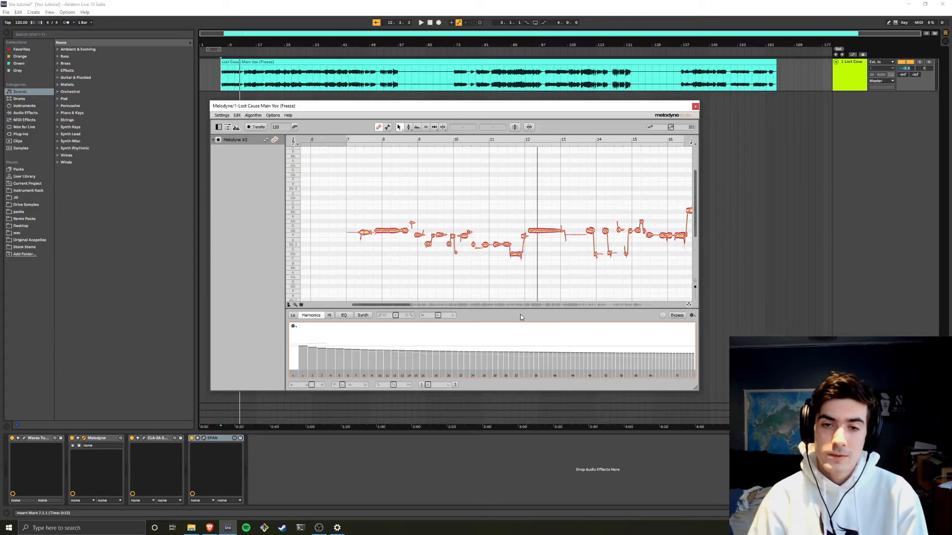
Play the vocal while toggling the Sound Editor's bypass to compare the processed and original sound.
key(space)
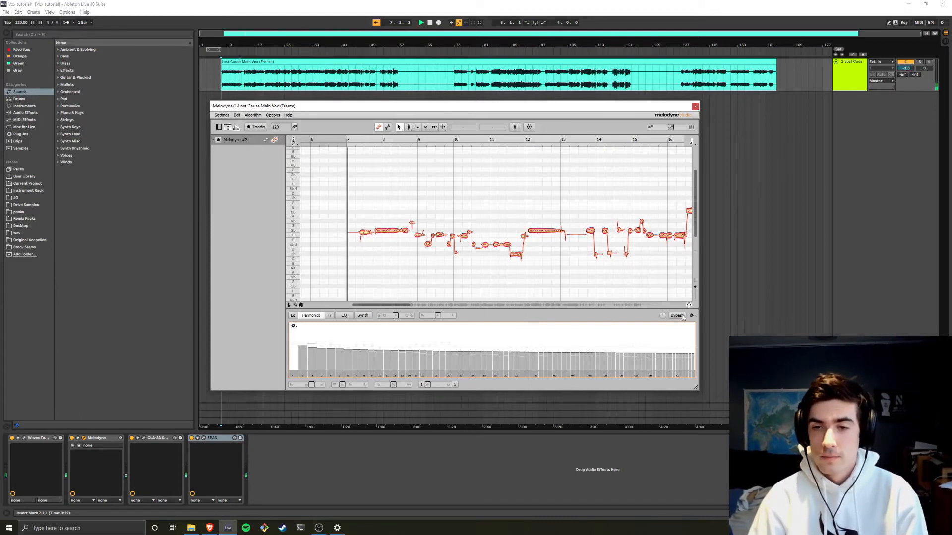
click(678, 316)
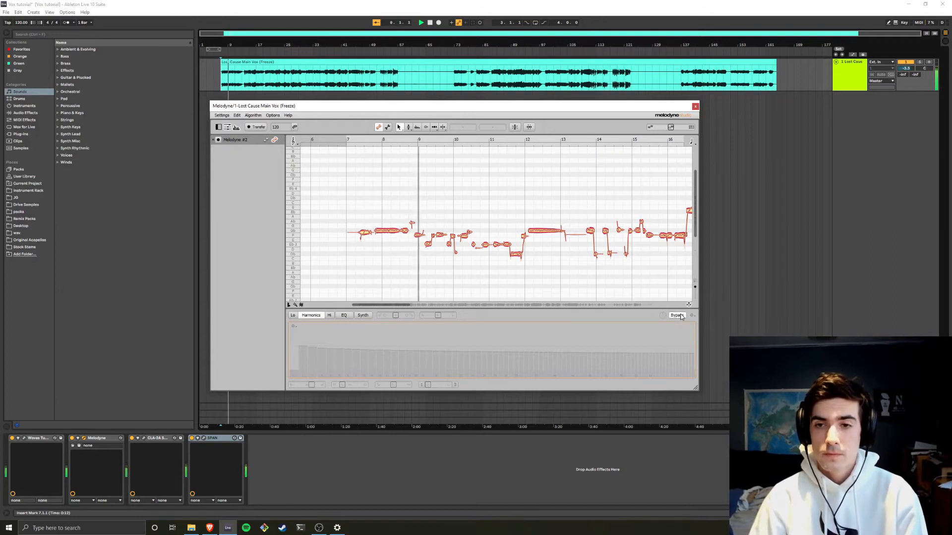
click(678, 315)
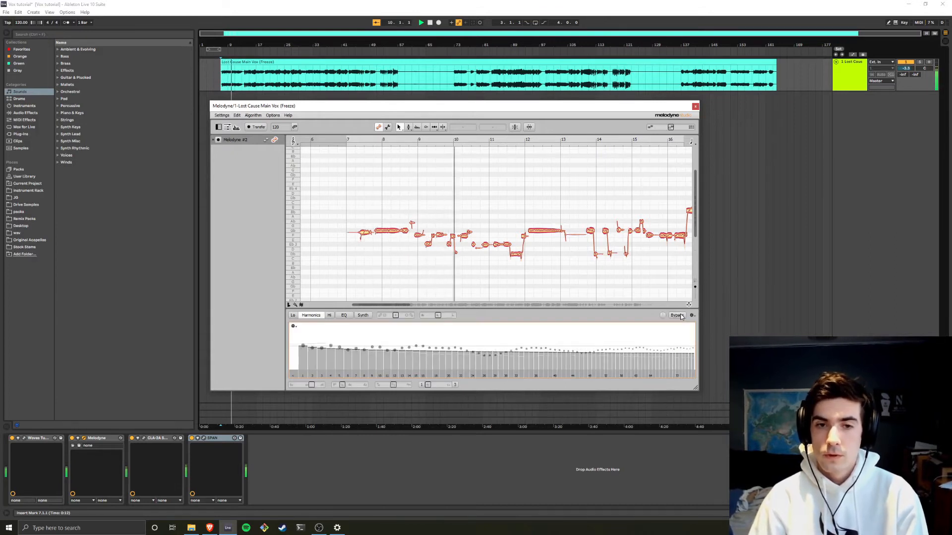
click(677, 316)
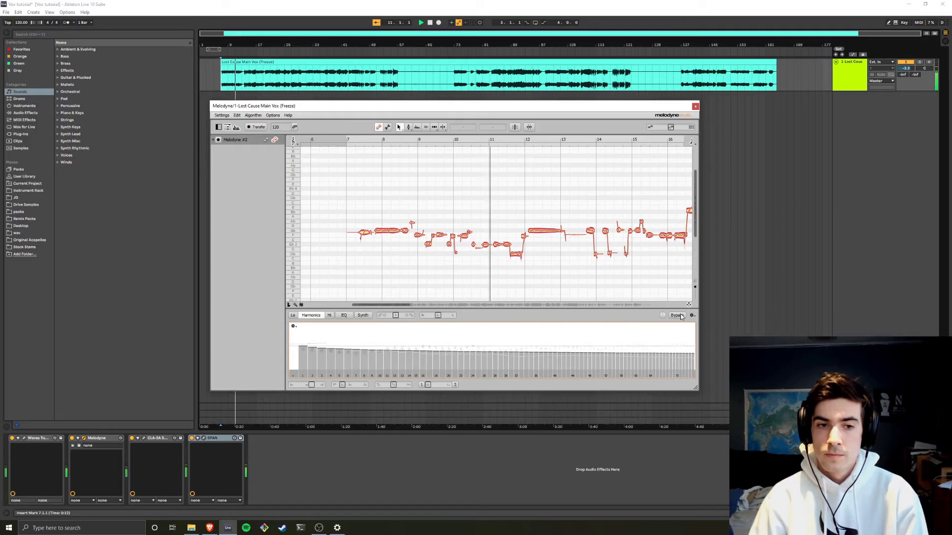
key(space)
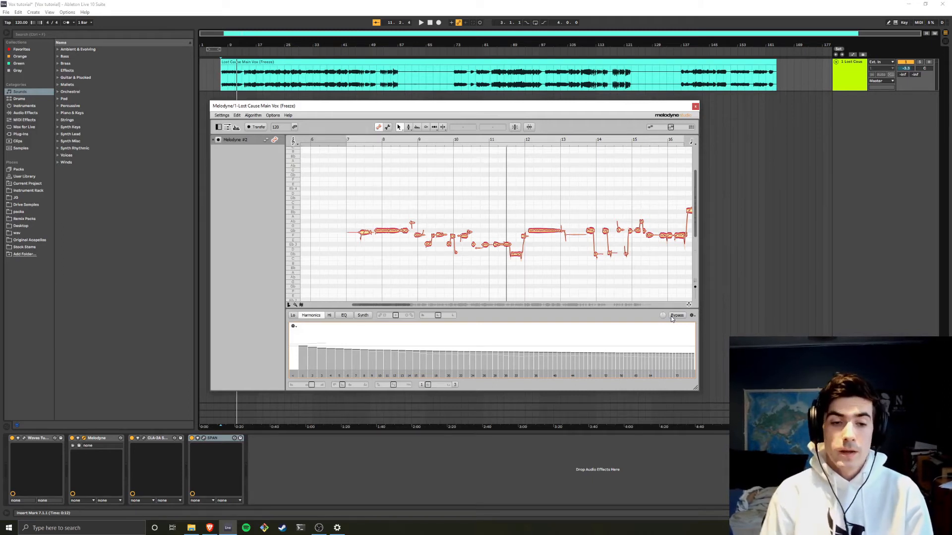
Open the vocal track's SPAN analyzer and arrange its window beside the Melodyne window.
click(204, 439)
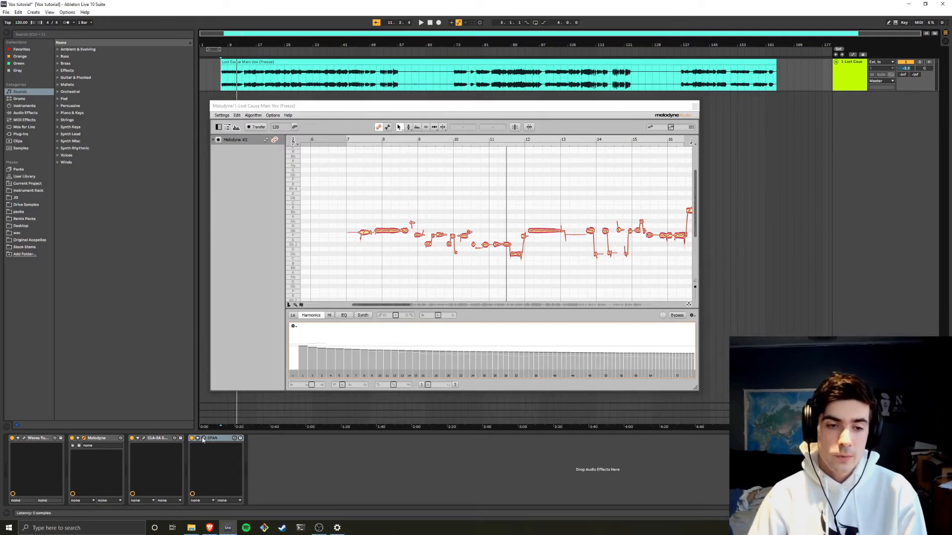
drag(634, 182, 642, 180)
drag(562, 104, 401, 96)
drag(629, 178, 608, 172)
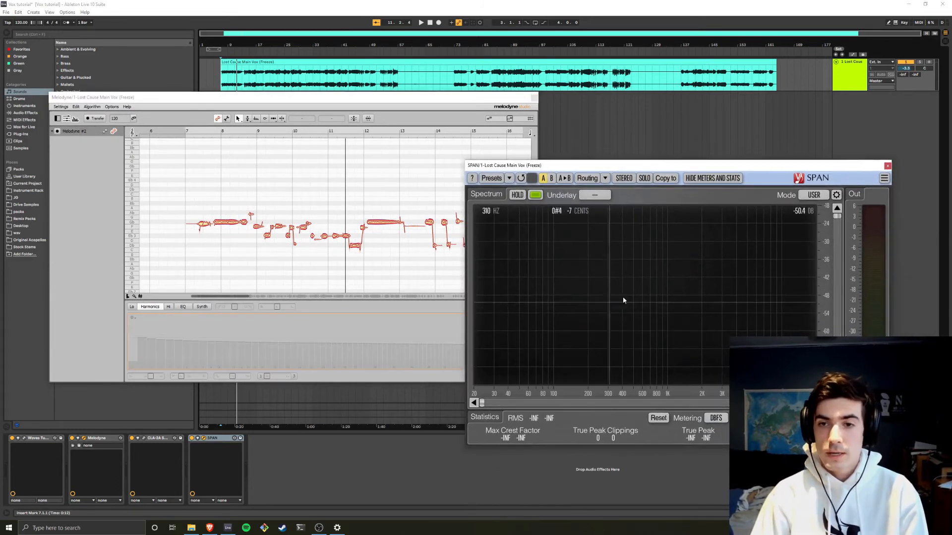
Play the vocal with the Sound Editor bypassed and with it active, comparing the two spectra in SPAN.
key(space)
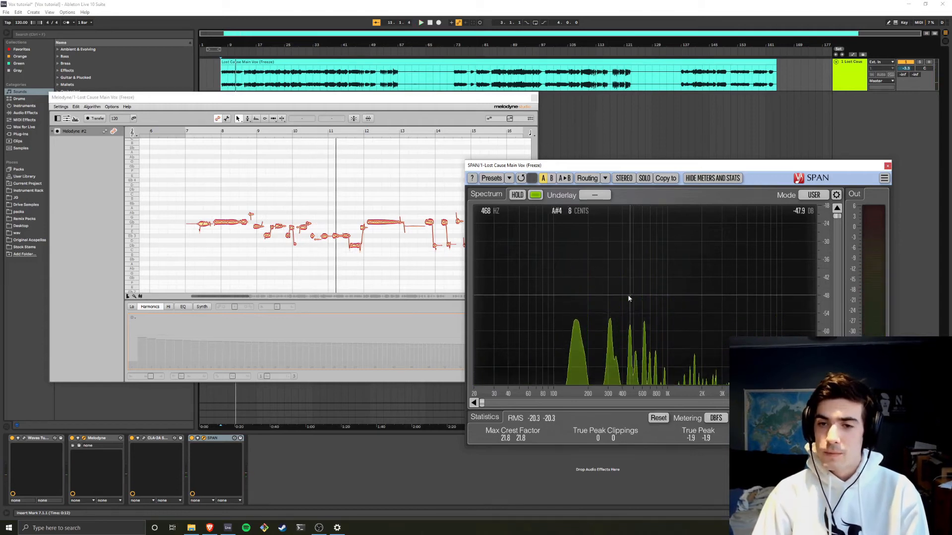
key(space)
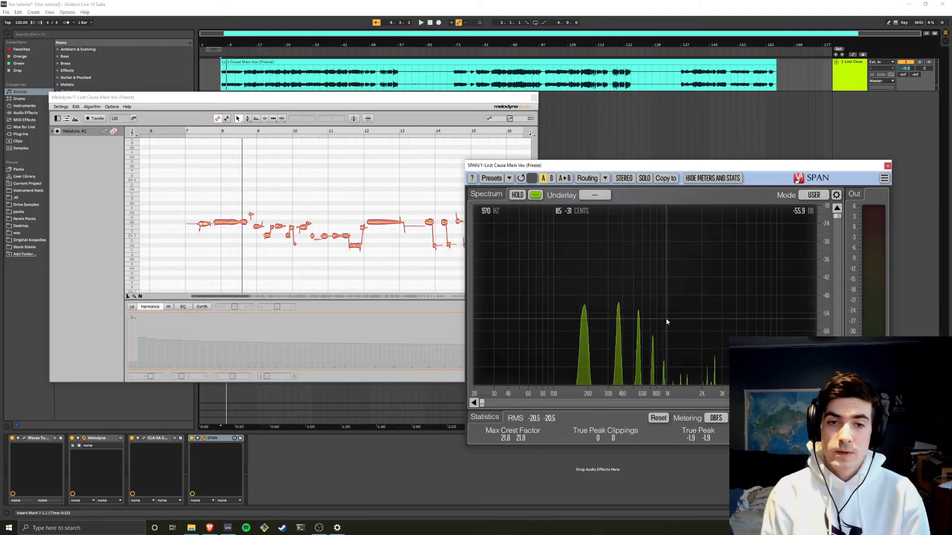
click(412, 183)
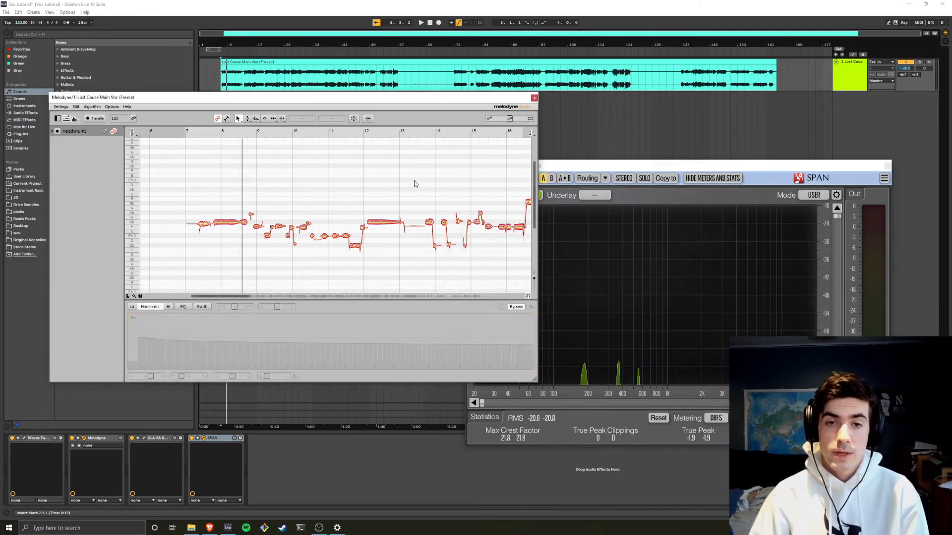
click(516, 307)
key(space)
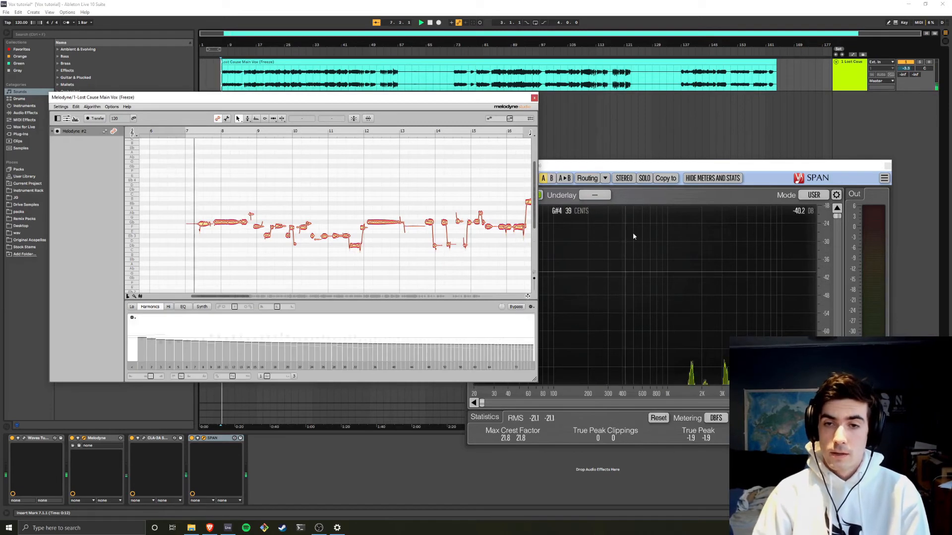
drag(625, 167, 640, 163)
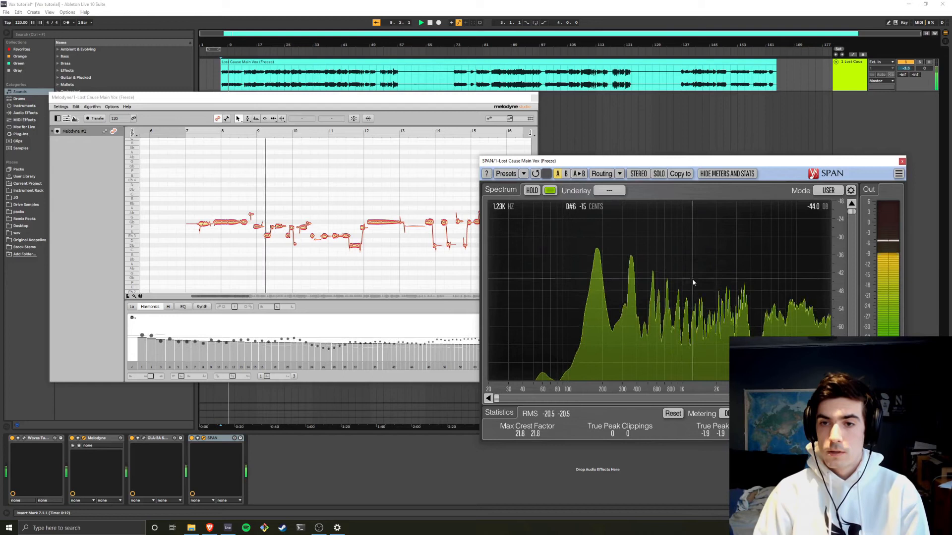
key(space)
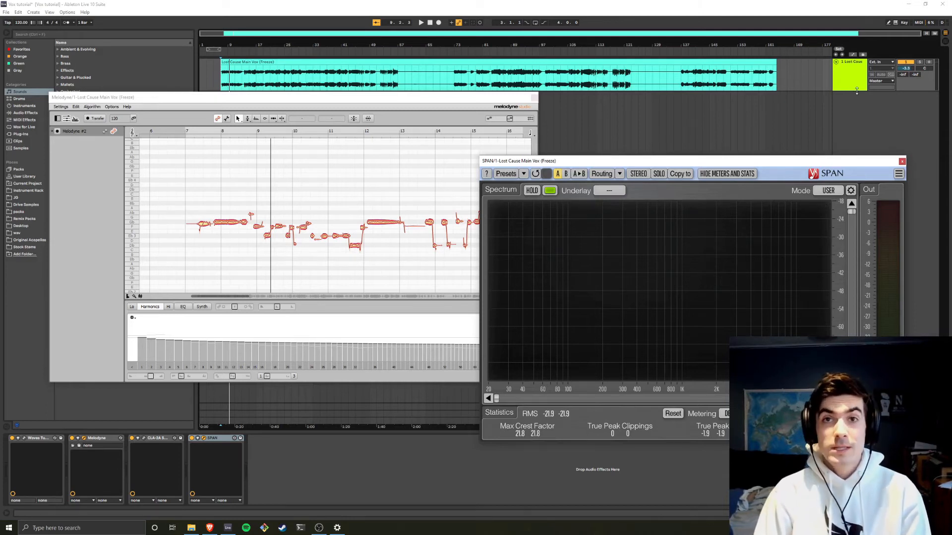
Add a MIDI track below the vocal track and load the Operator instrument on it.
double_click(849, 110)
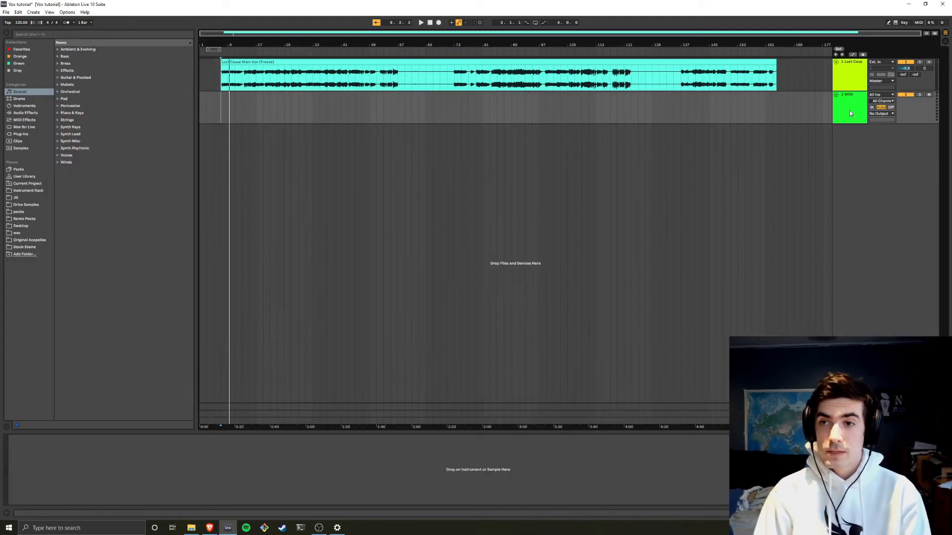
key(ctrl+f)
text(opera)
key(Down)
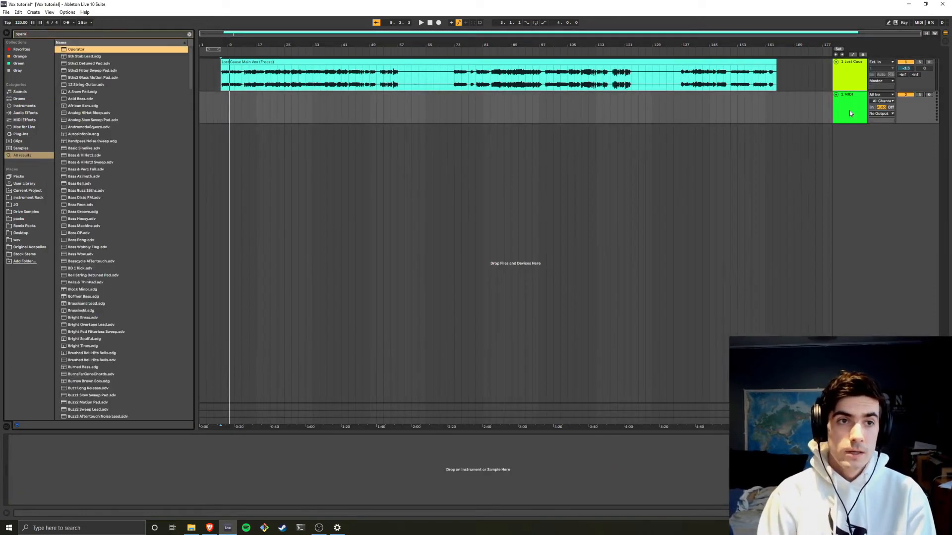
key(Return)
Search the browser for SPAN and load it after Operator on the MIDI track.
key(ctrl+f)
text(span)
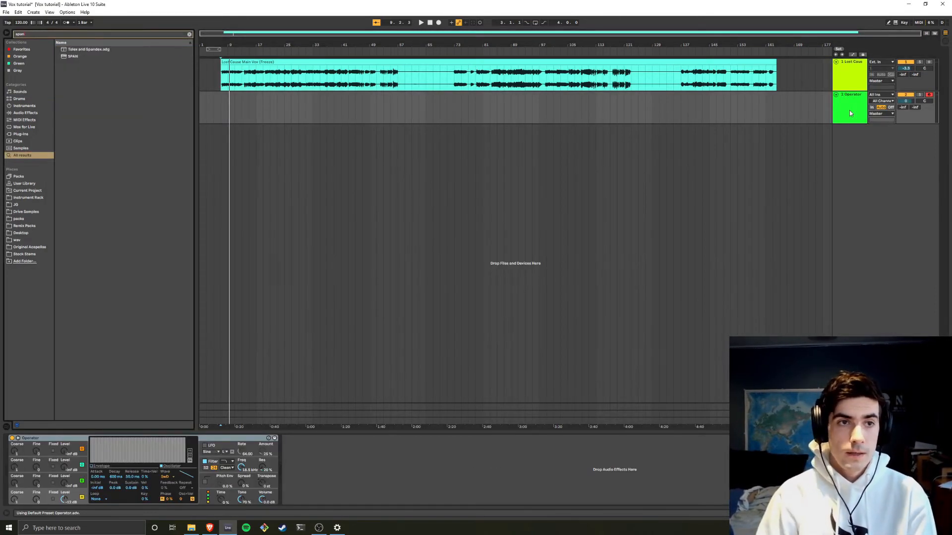
key(Down)
key(Return)
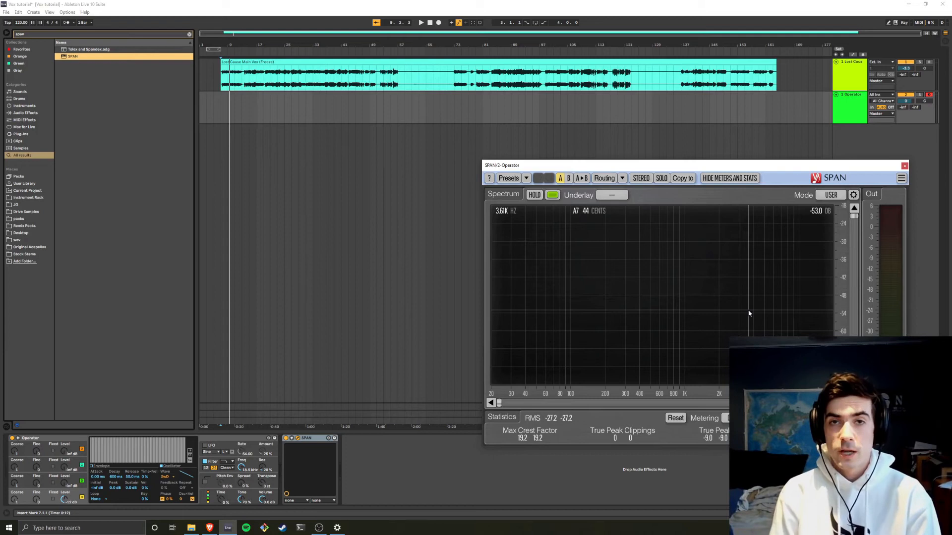
Return to the vocal track's devices and bring its Melodyne window in front of SPAN.
click(847, 79)
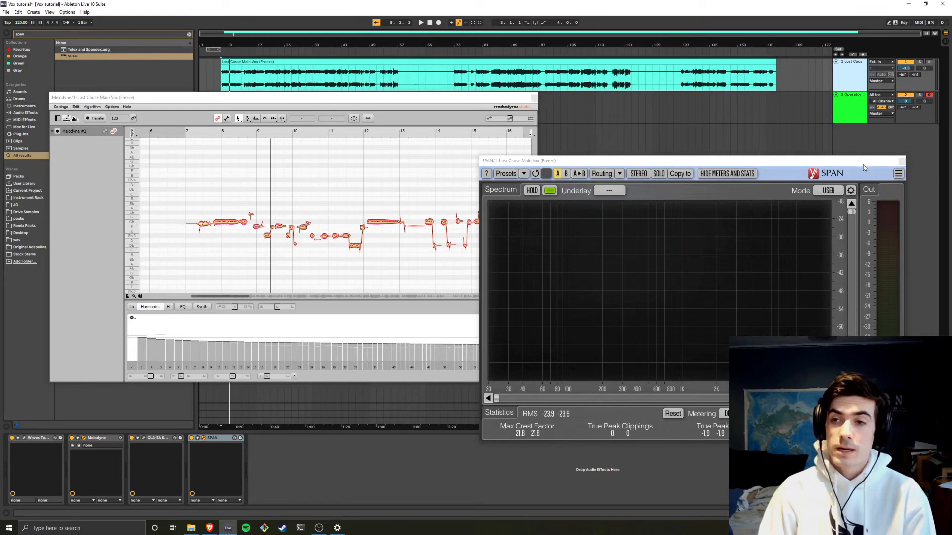
click(402, 102)
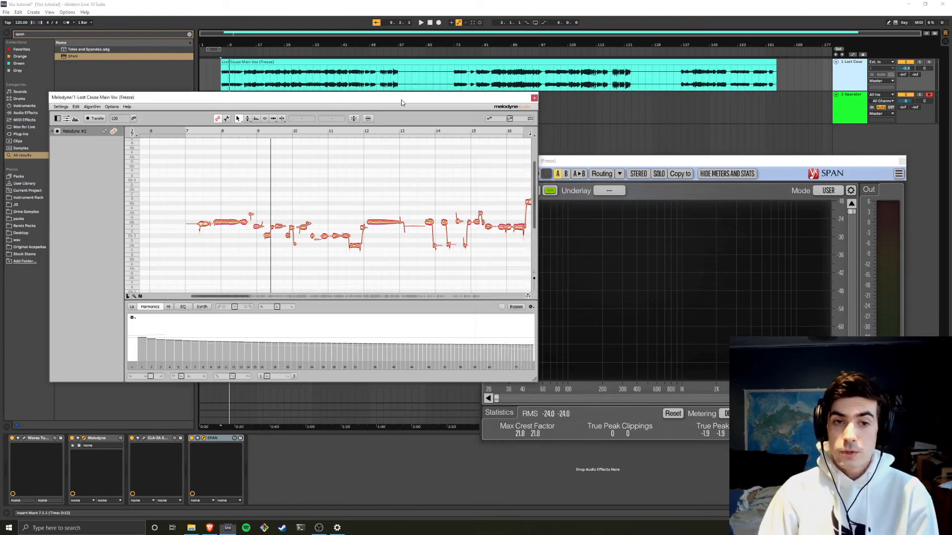
drag(402, 103, 415, 116)
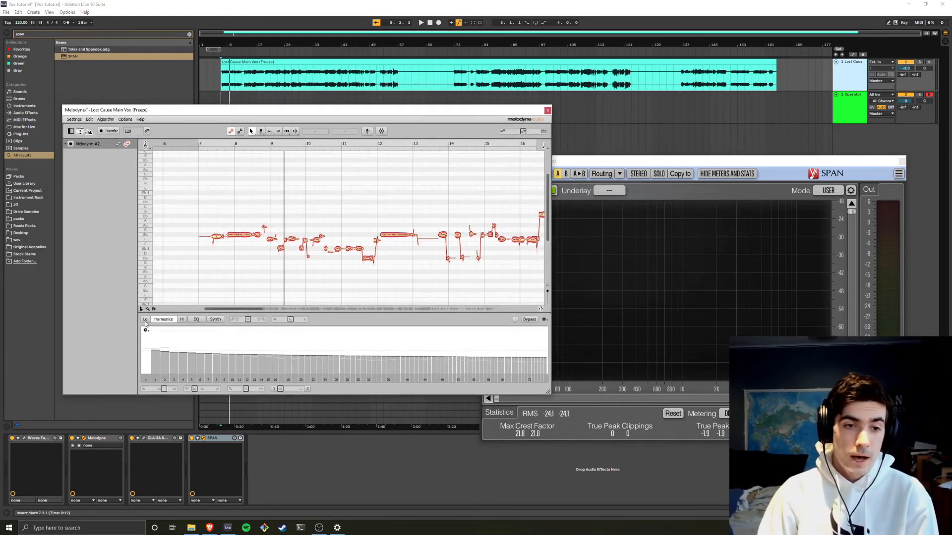
Look through the Sound Editor's high-note and low-note harmonics views and its EQ view.
click(182, 322)
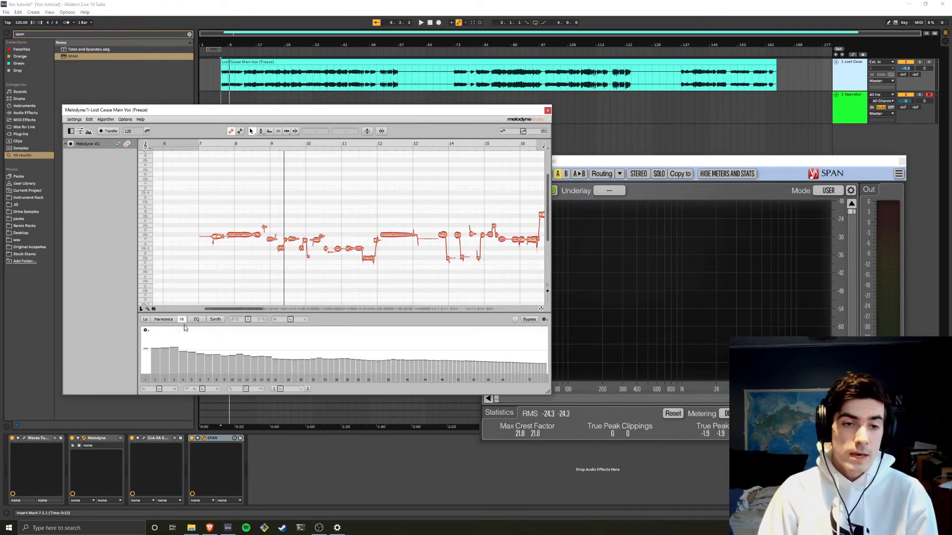
click(145, 320)
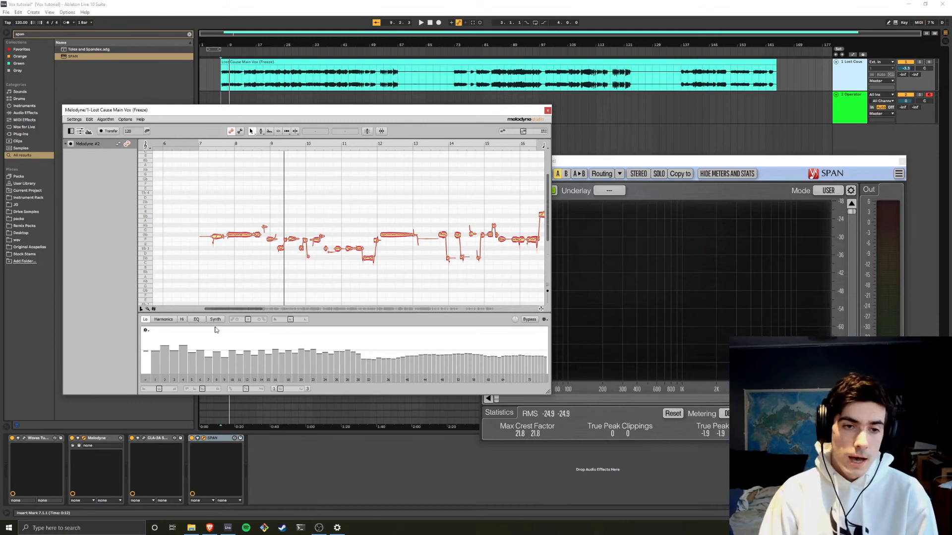
click(197, 319)
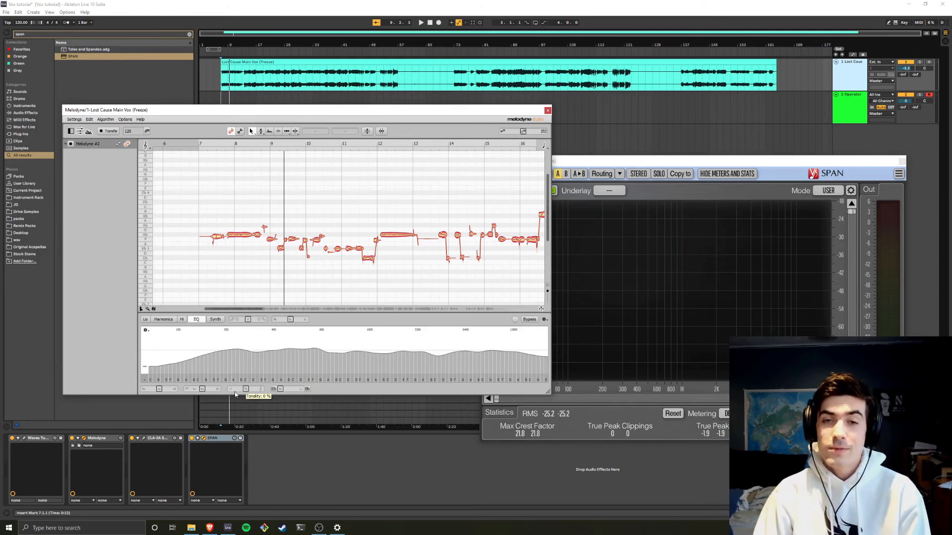
Play the vocal while flattening the contour of the Sound Editor's EQ curve to hear the effect.
key(space)
drag(202, 389, 193, 390)
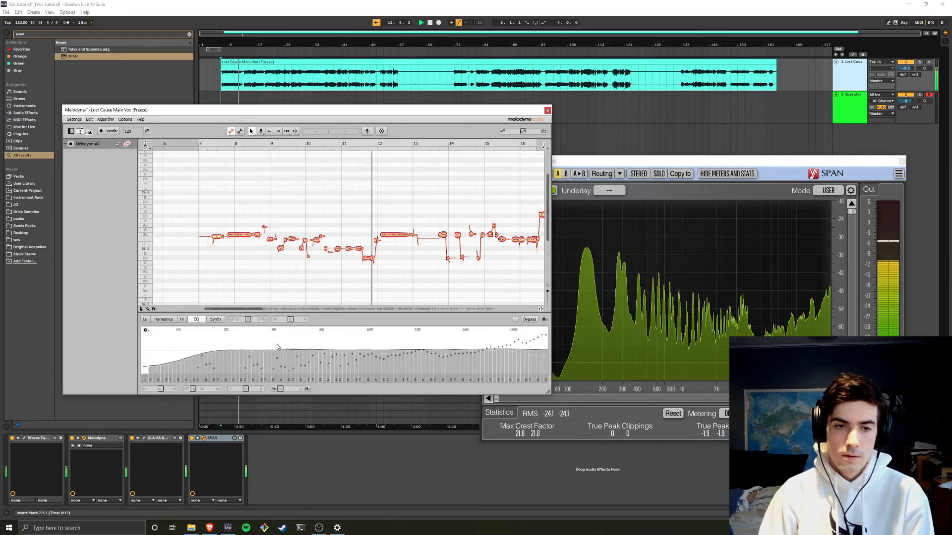
key(space)
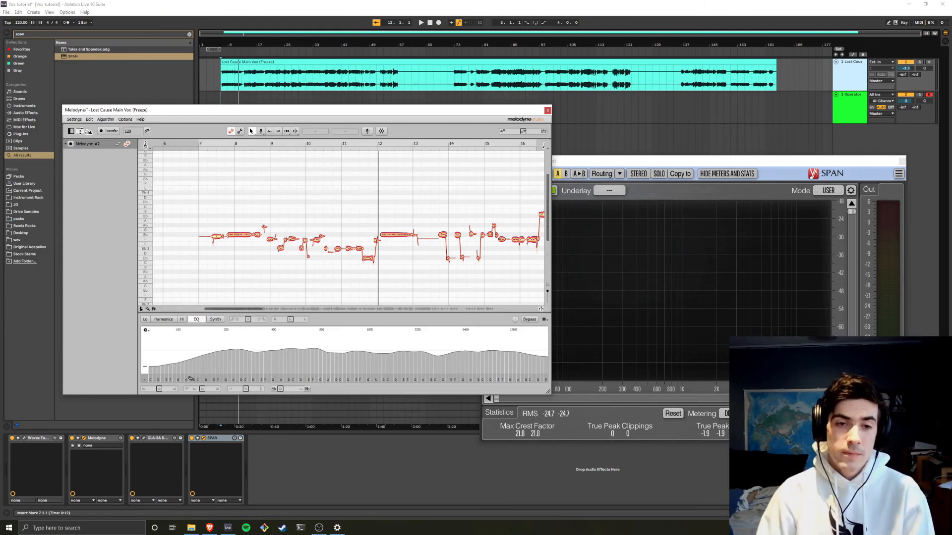
Show the Sound Editor's Synth settings and reposition SPAN beside Melodyne, keeping the Melodyne window in front.
click(215, 320)
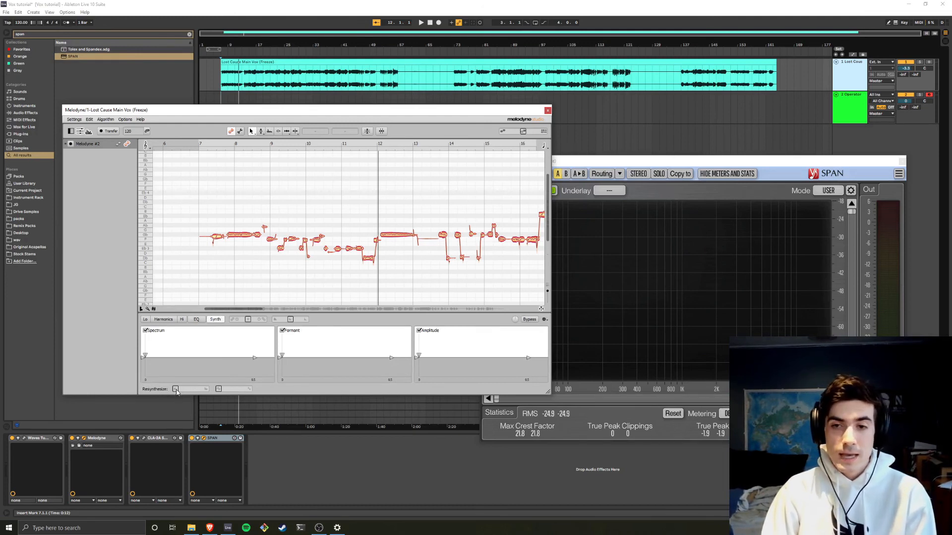
drag(584, 162, 599, 152)
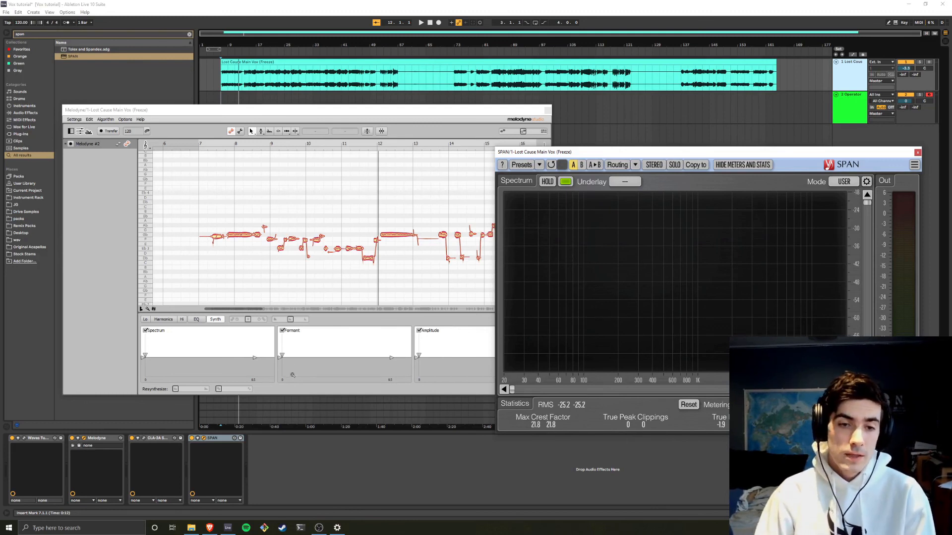
click(280, 389)
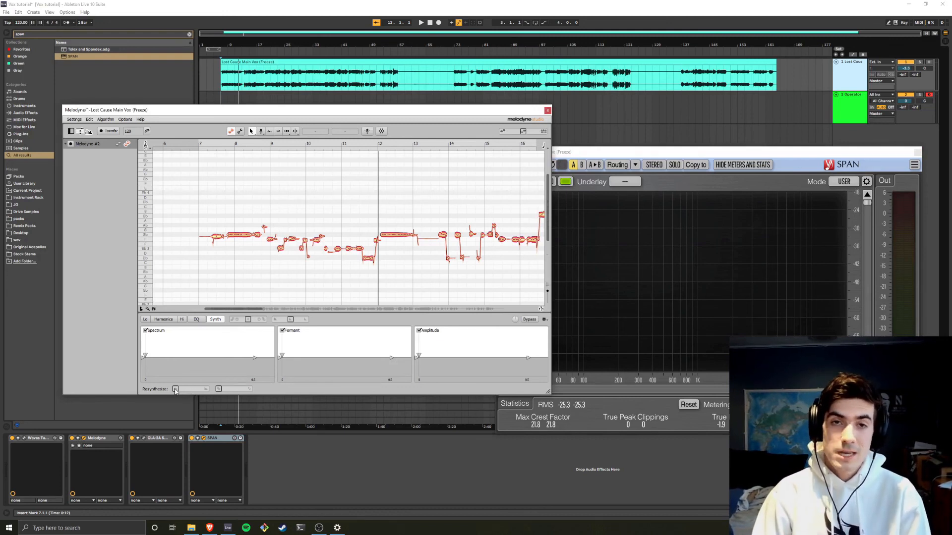
Play the vocal while raising the Resynthesizer's Magnitudes to 100%, and reset the control to its default.
key(space)
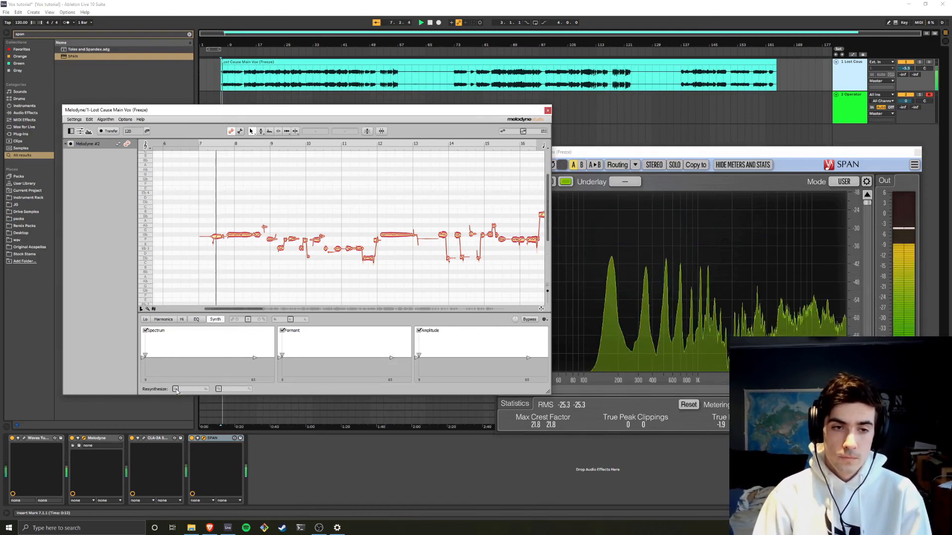
drag(176, 391, 180, 392)
drag(186, 392, 211, 393)
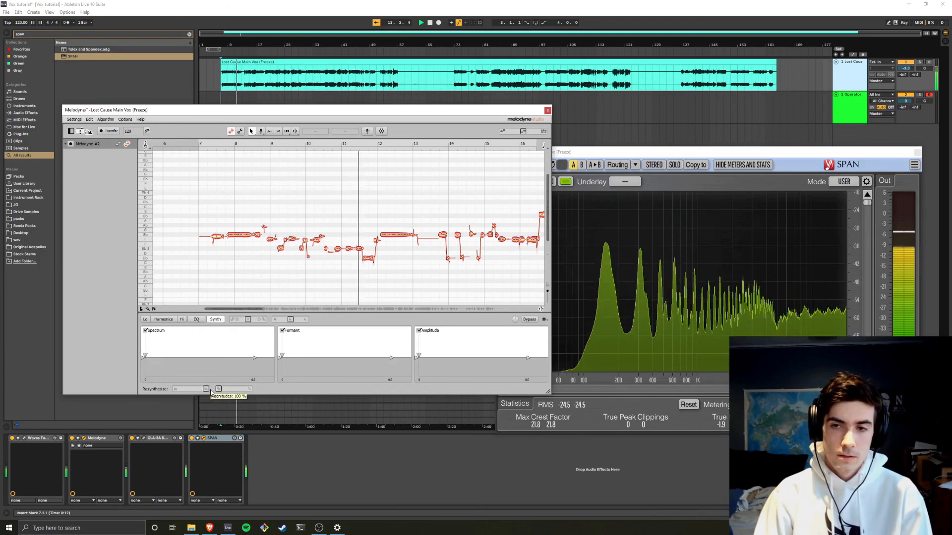
double_click(208, 390)
key(space)
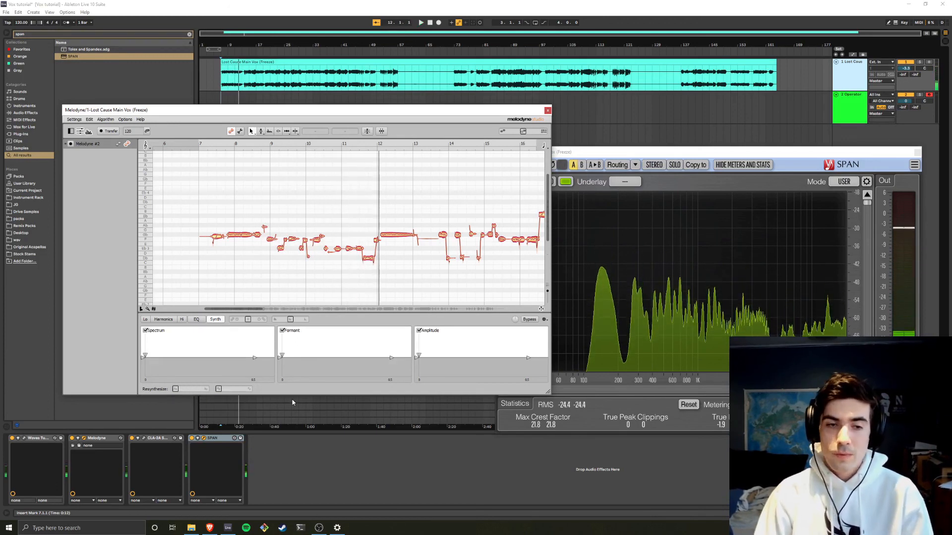